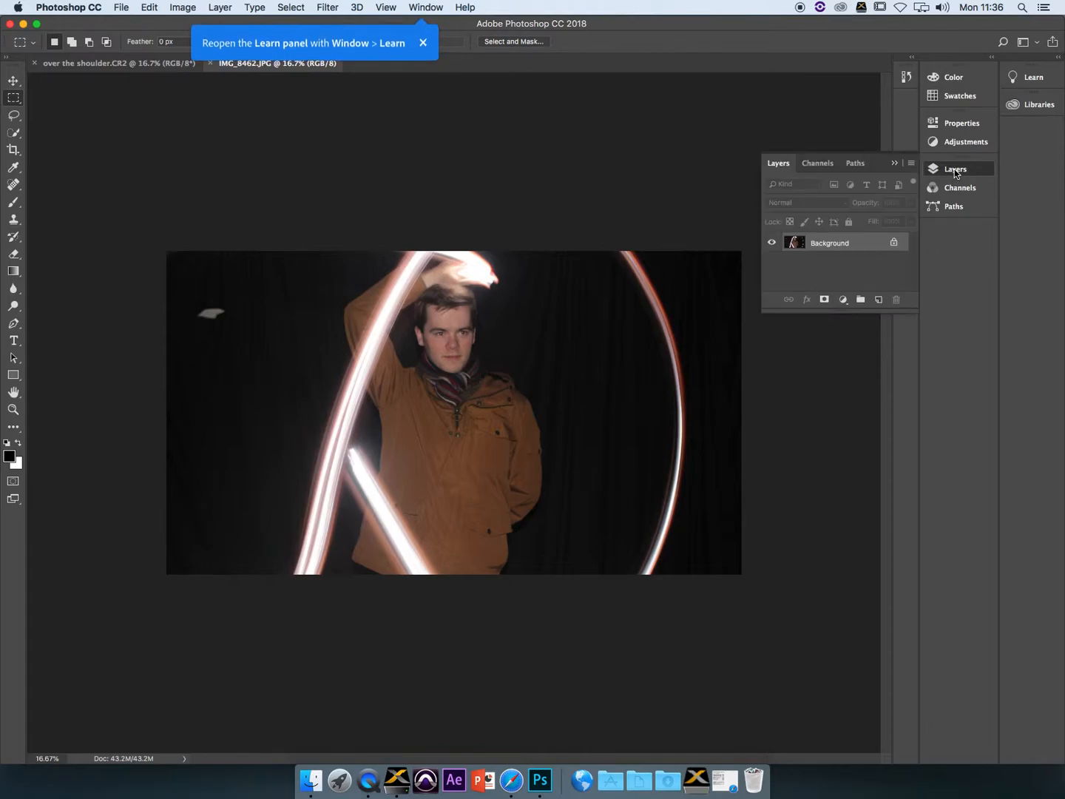
Detach the Layers panel as a taller floating panel beside the image and collapse the remaining Channels and Paths group
drag(777, 170, 771, 373)
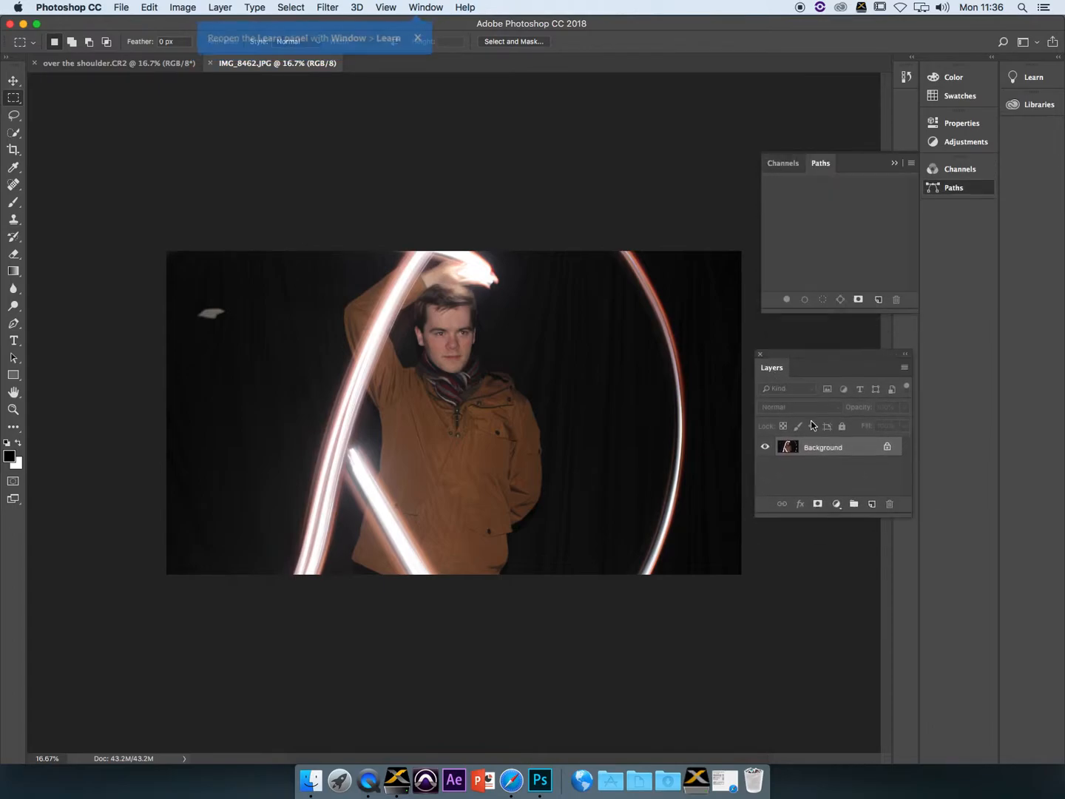
drag(912, 520, 912, 701)
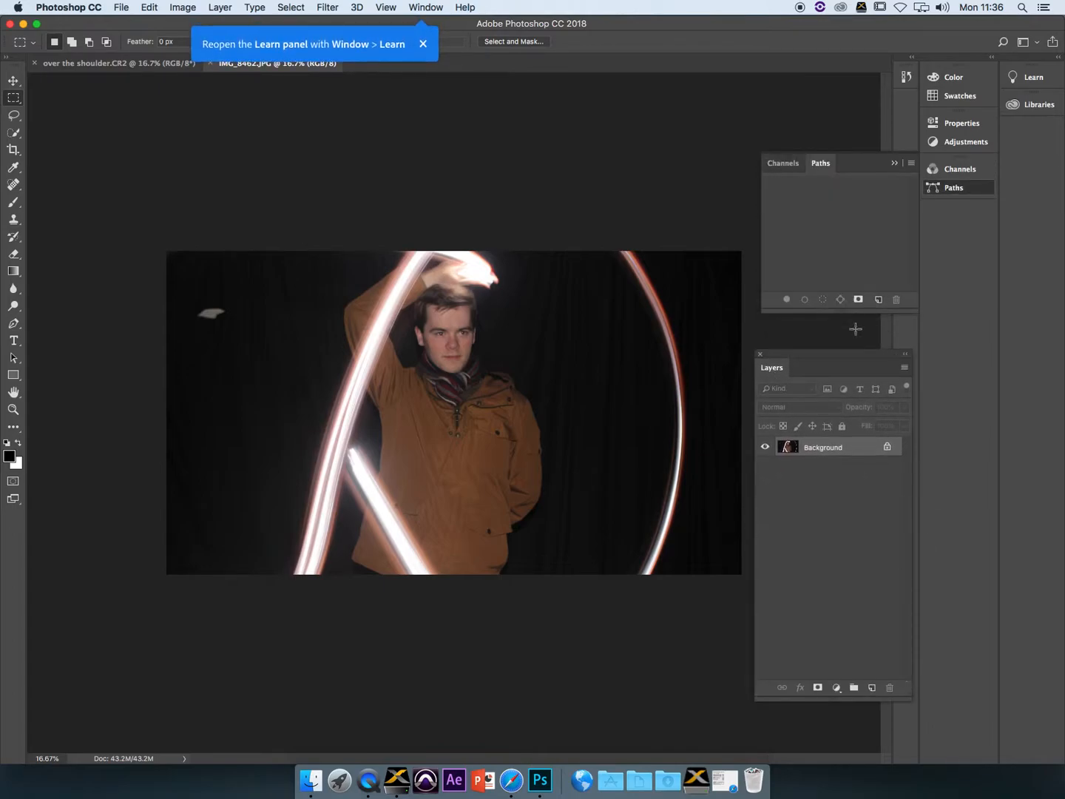
click(893, 163)
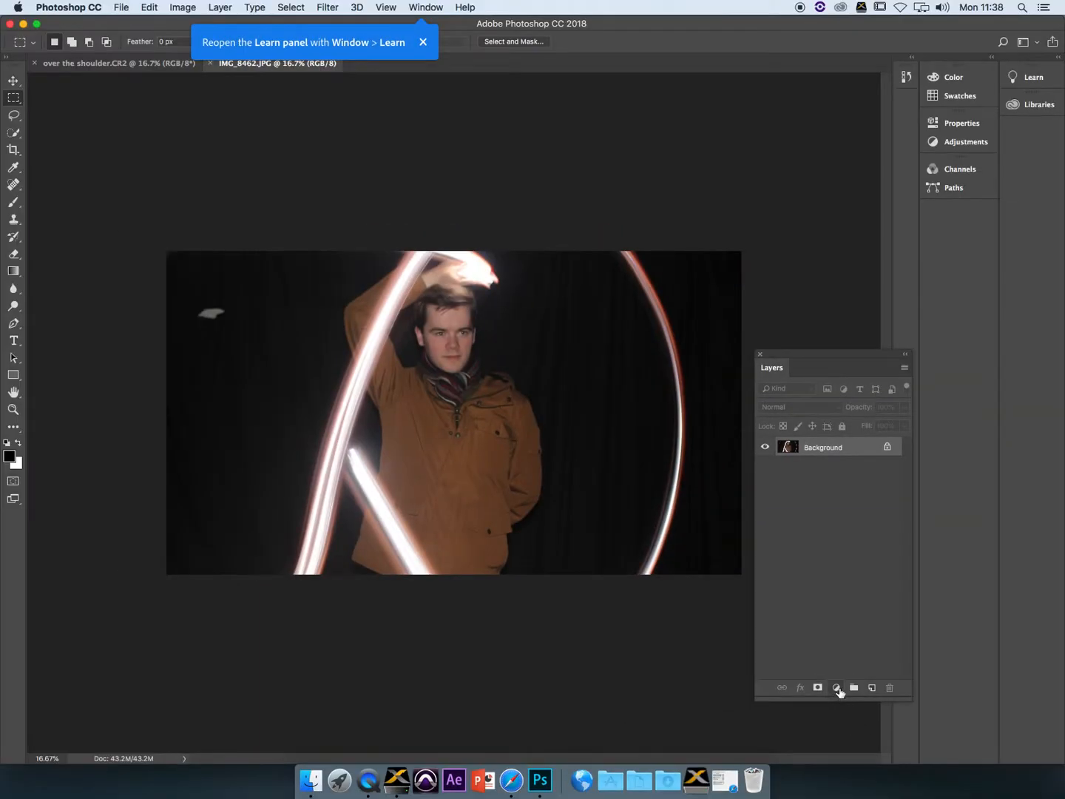
Add a Levels adjustment layer above the Background layer
click(830, 691)
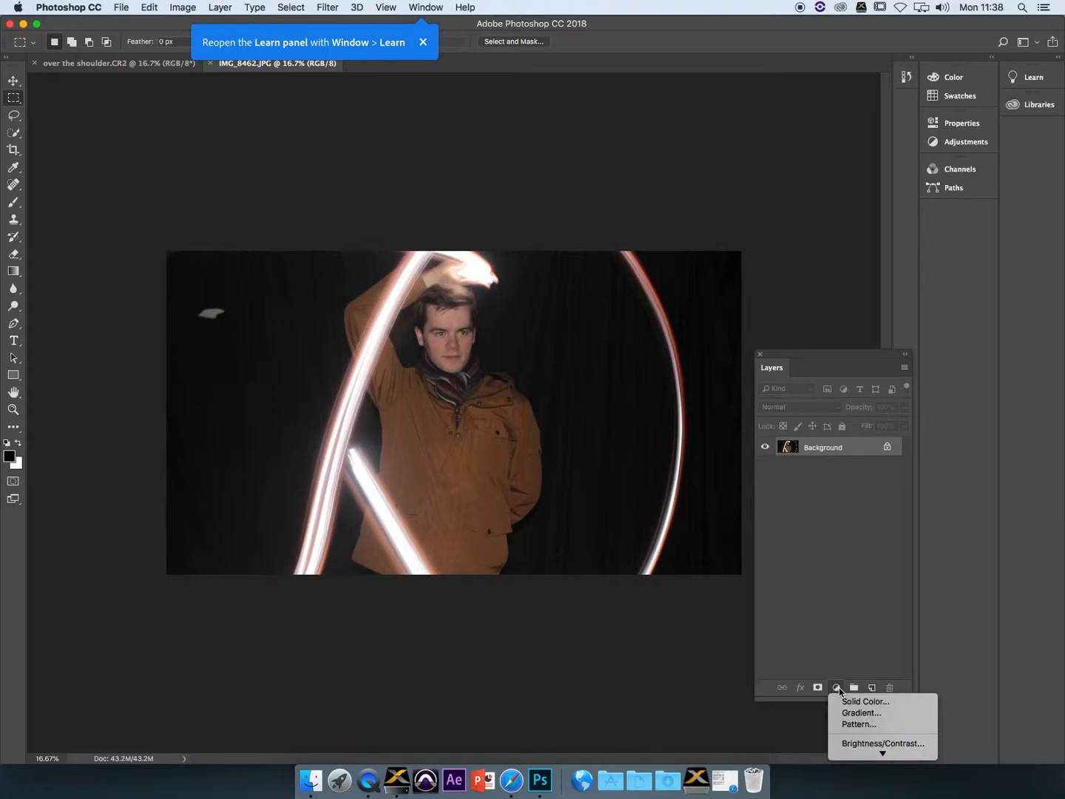
mouse_move(863, 753)
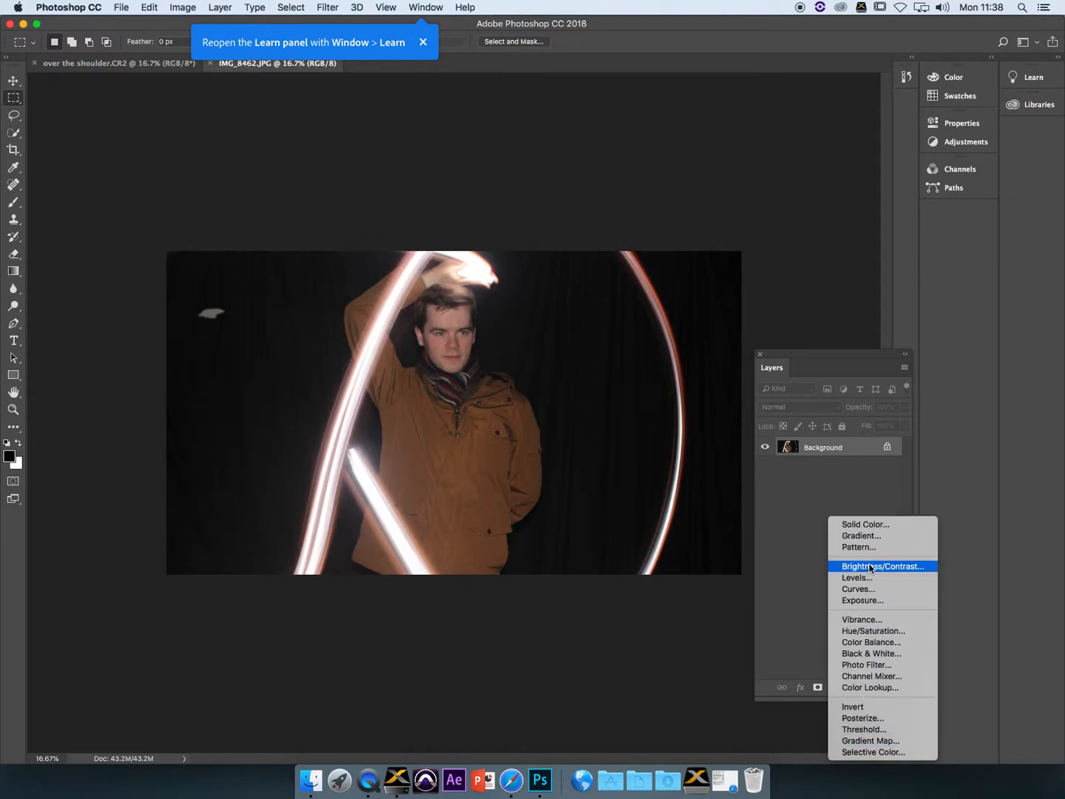
click(869, 582)
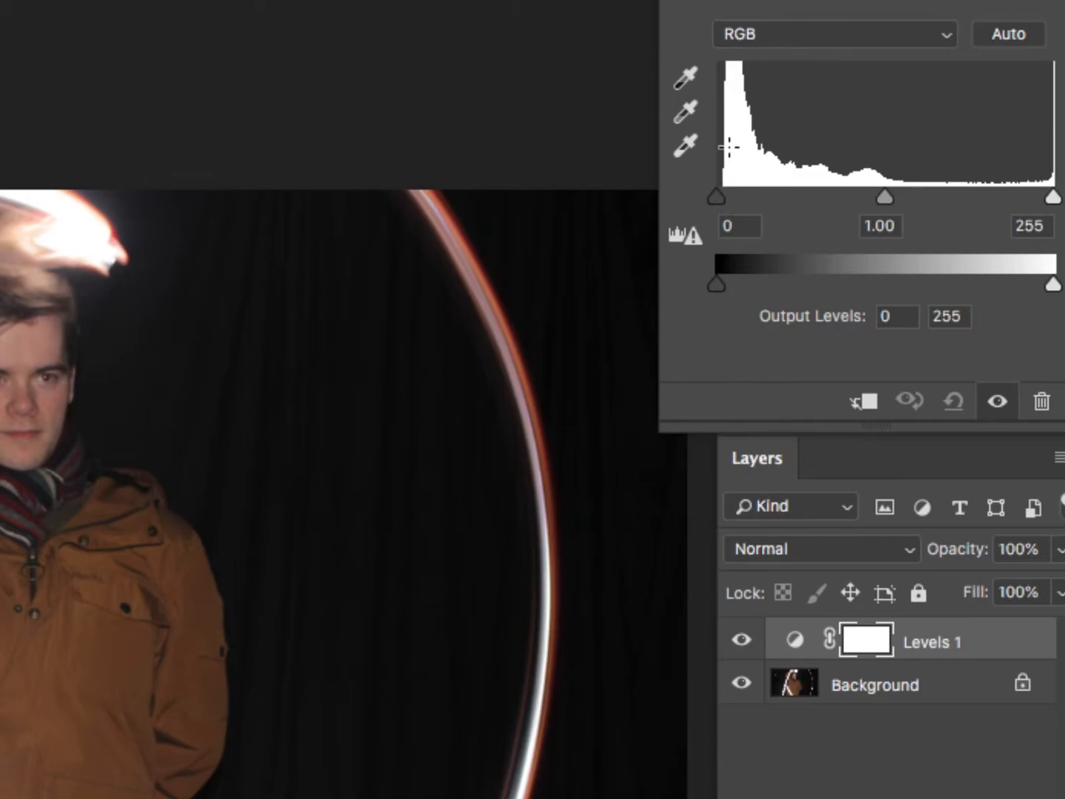
Darken the curtains by raising the Levels shadow input to 34
drag(717, 196, 733, 195)
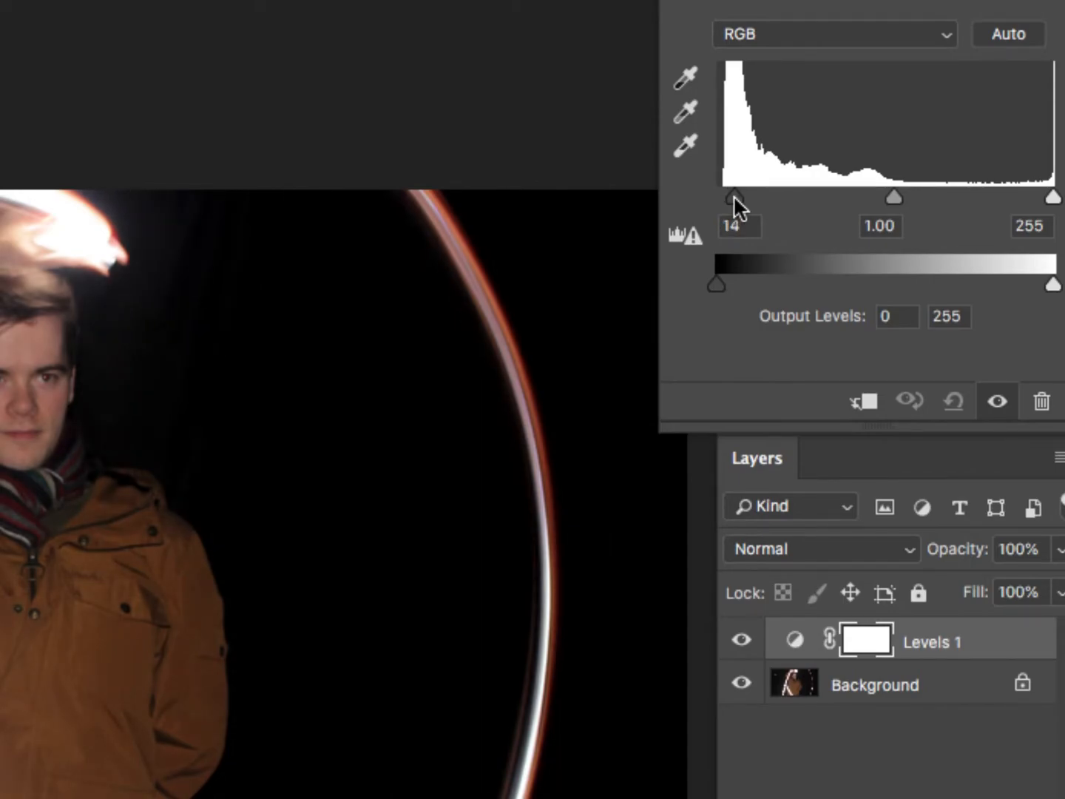
drag(733, 195, 738, 195)
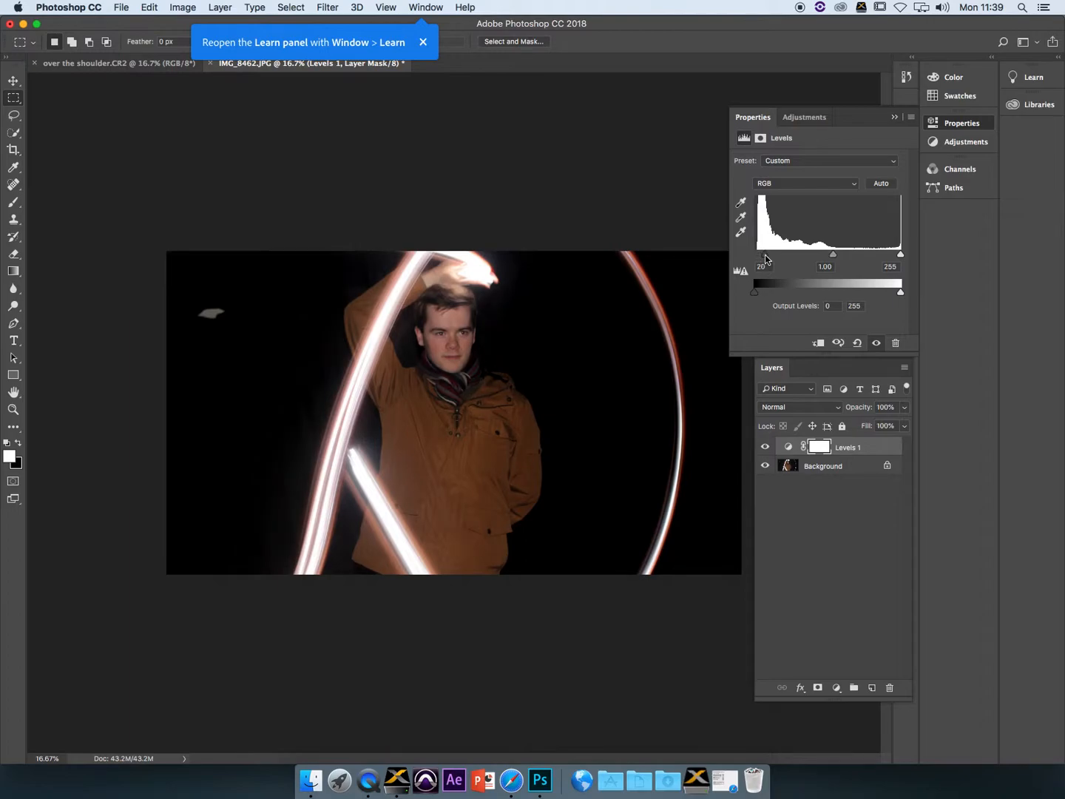
drag(767, 258, 772, 258)
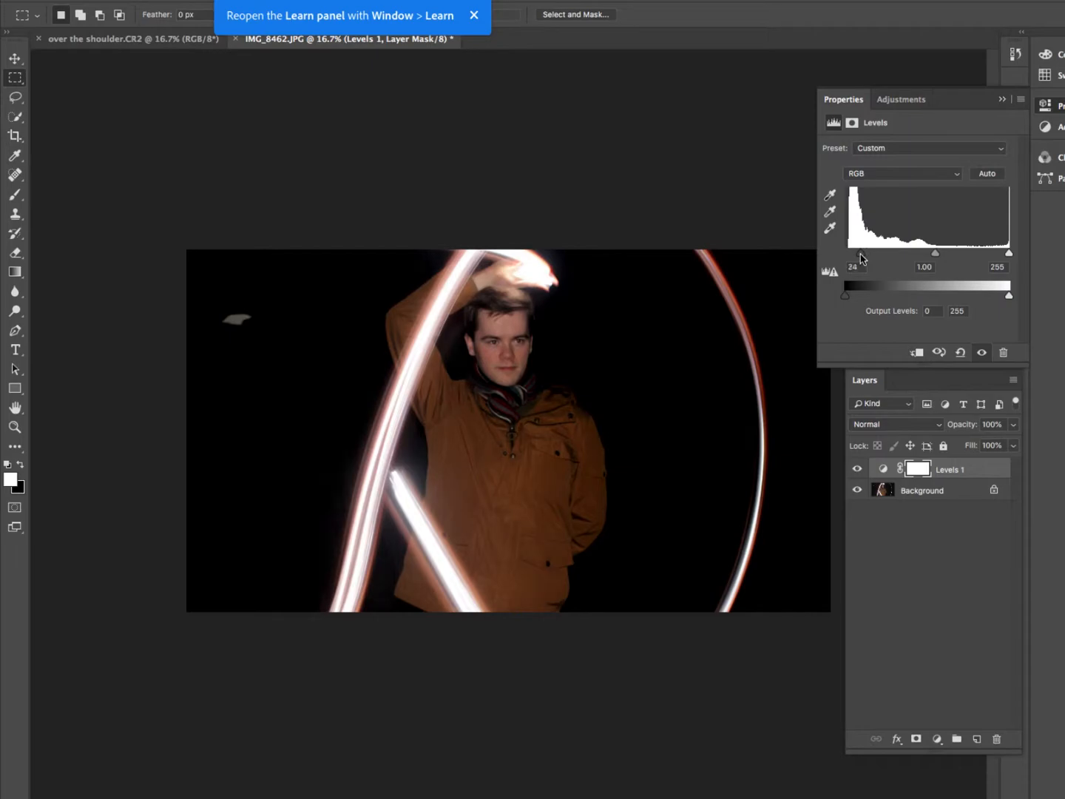
mouse_move(860, 258)
mouse_down()
mouse_move(890, 259)
mouse_move(859, 258)
mouse_up()
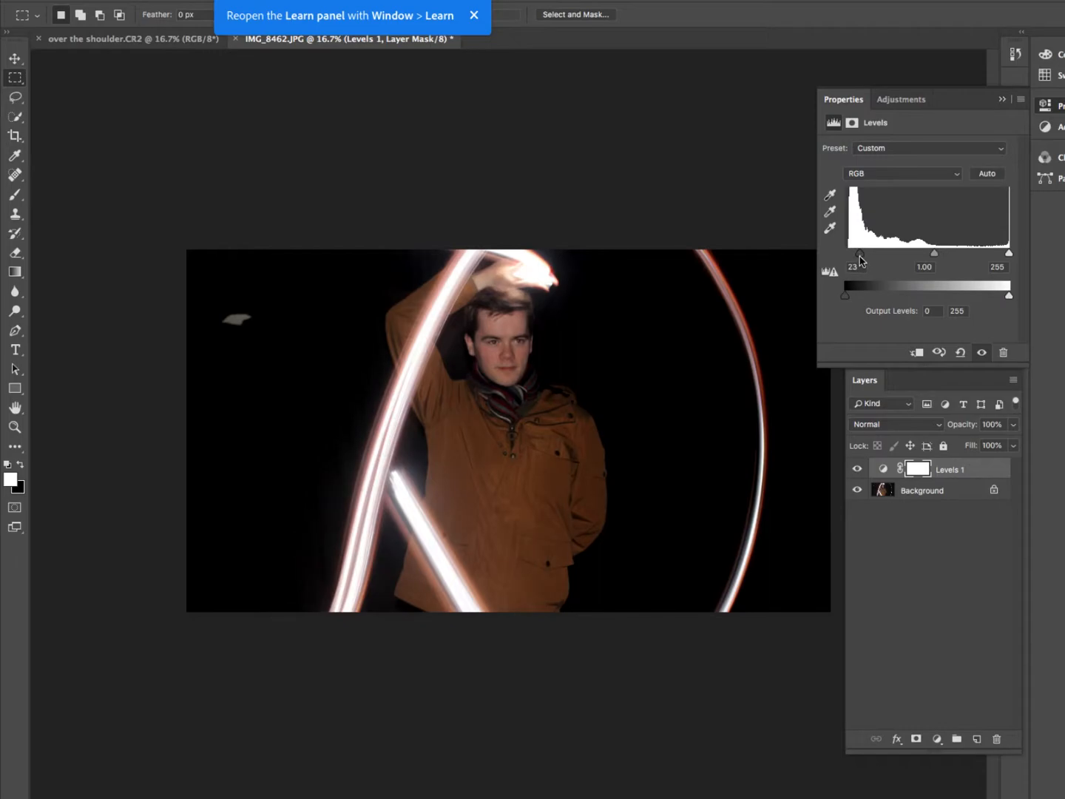
drag(860, 259, 868, 260)
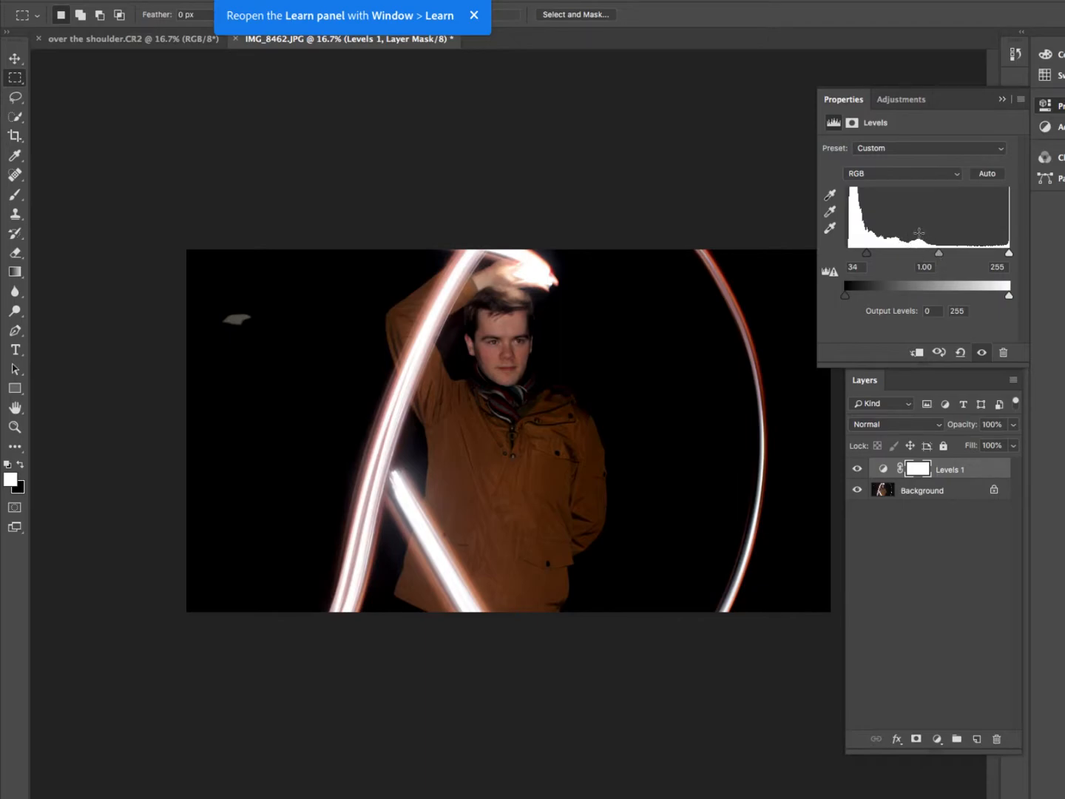
Brighten the midtones by setting the Levels midtone input to 1.68
drag(938, 257, 916, 257)
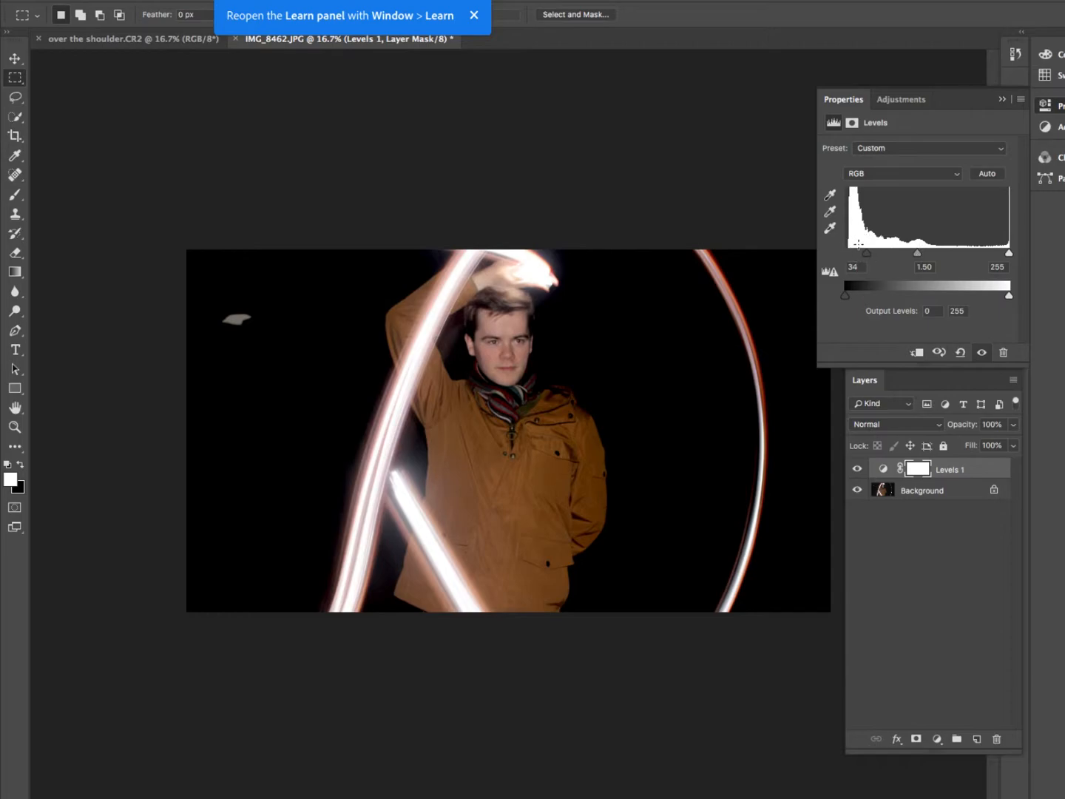
drag(918, 256, 922, 257)
drag(918, 256, 917, 256)
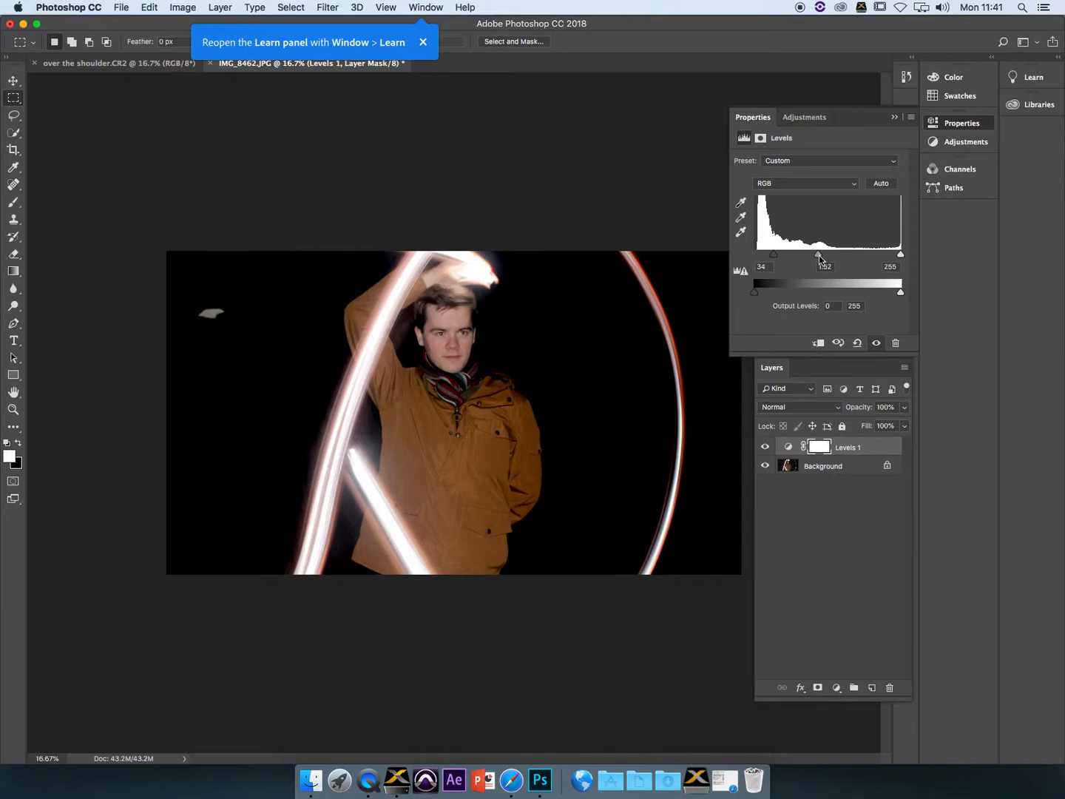
drag(816, 258, 811, 259)
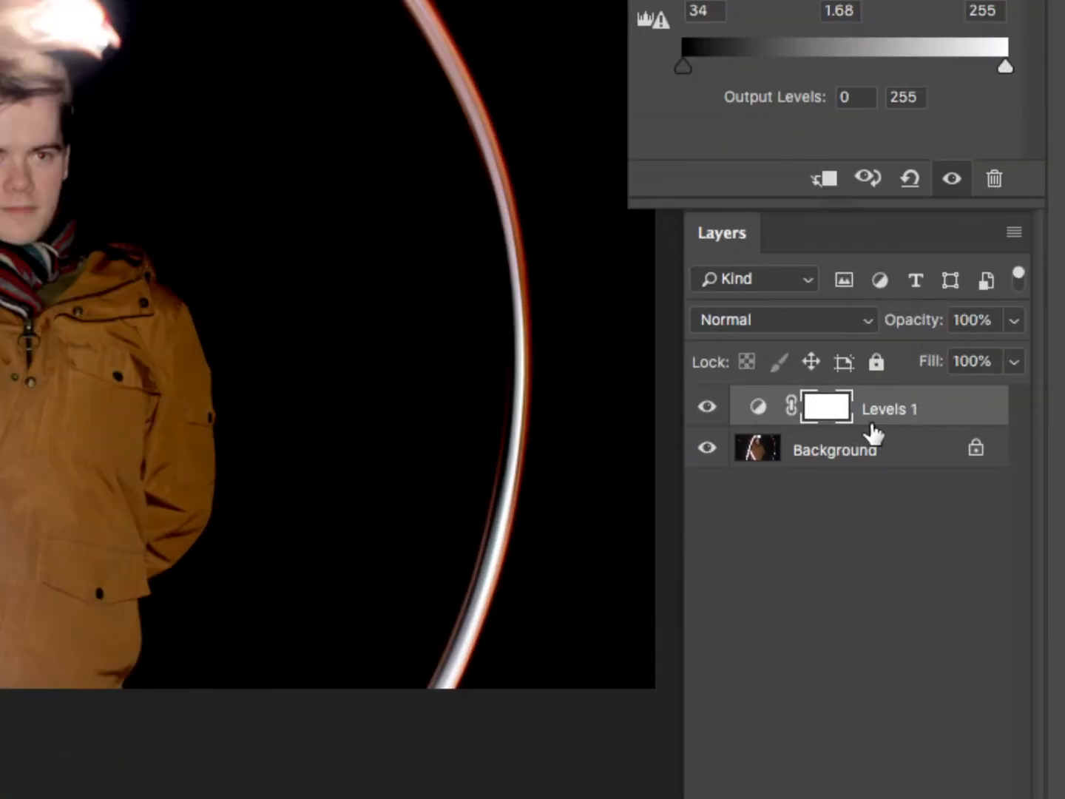
Rename the Levels adjustment layer as "darken curtains"
double_click(901, 415)
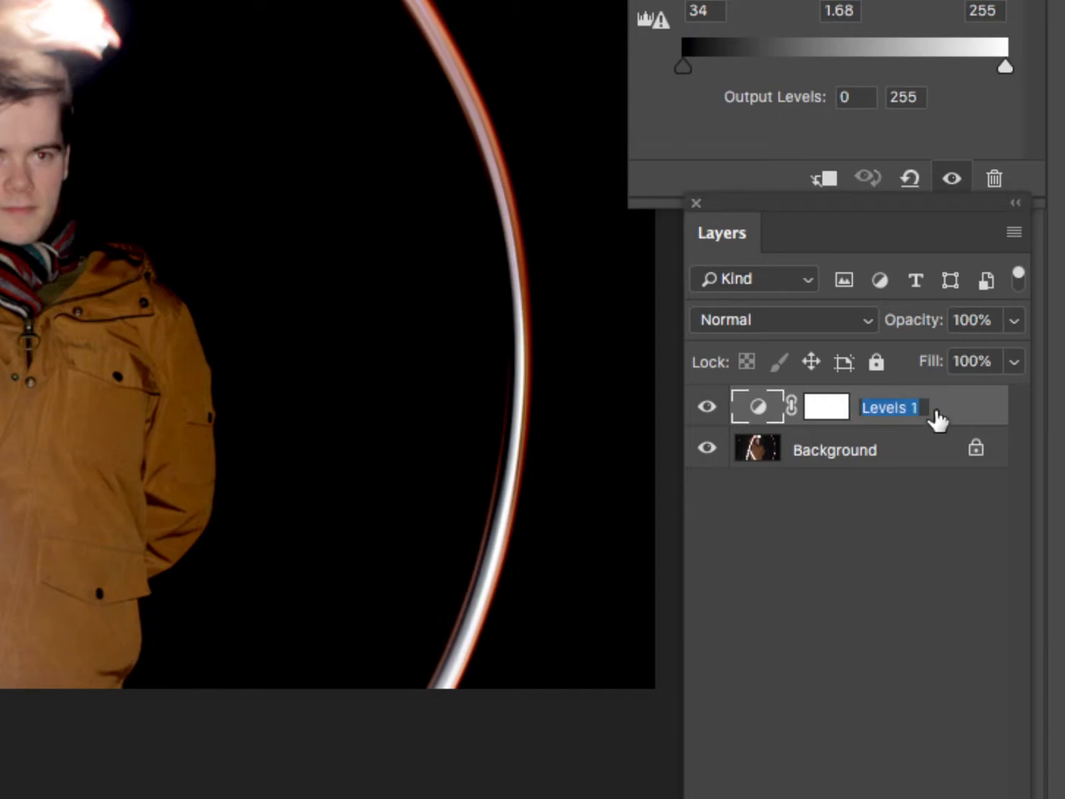
text(darken curtains)
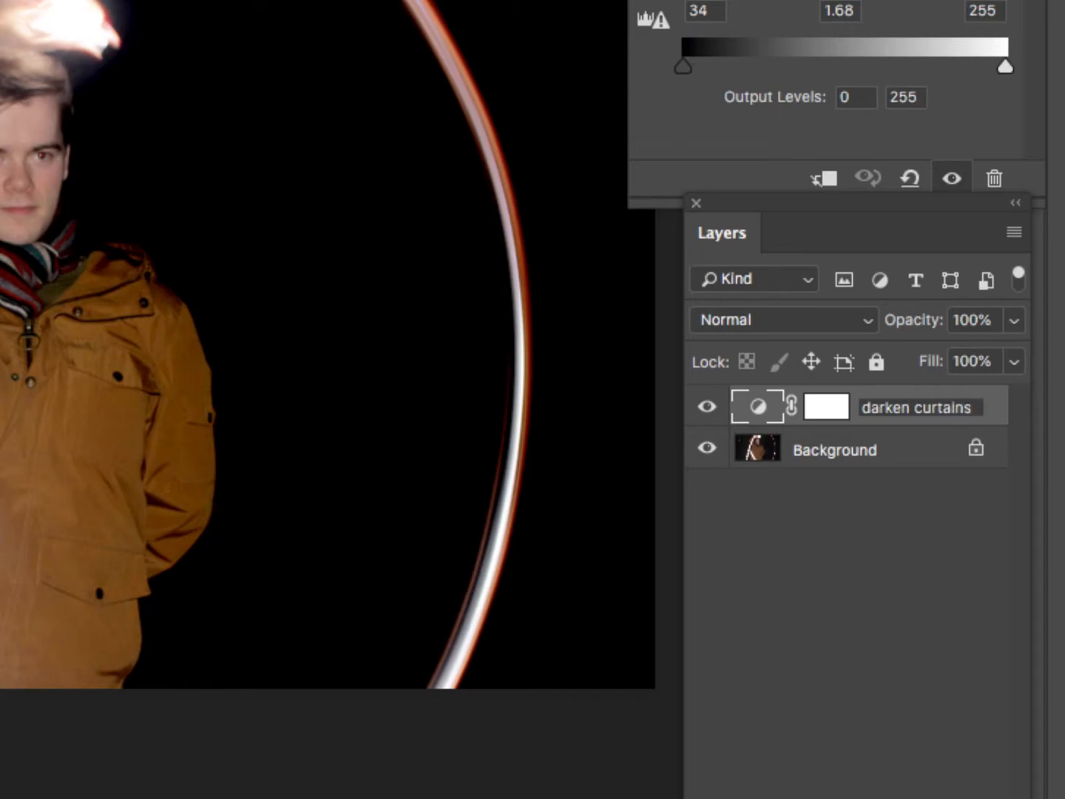
key(Return)
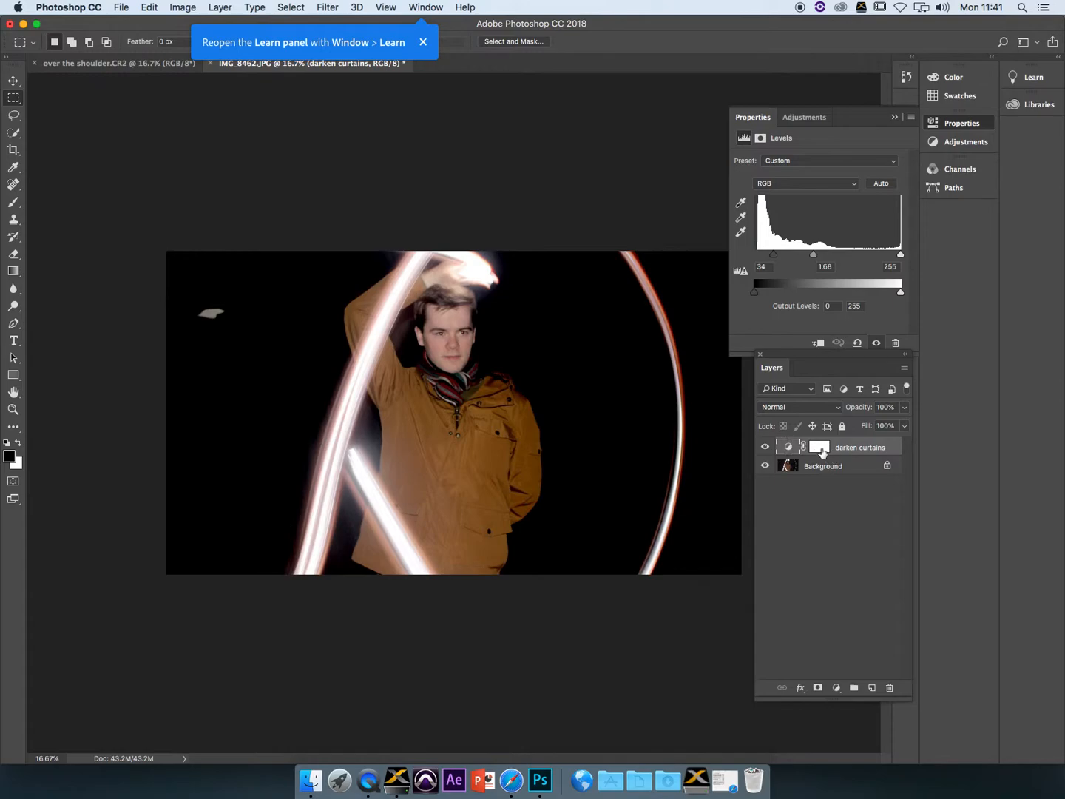
Target the darken curtains layer mask and set up the Brush tool with black as foreground colour and a size of 316 px
click(820, 450)
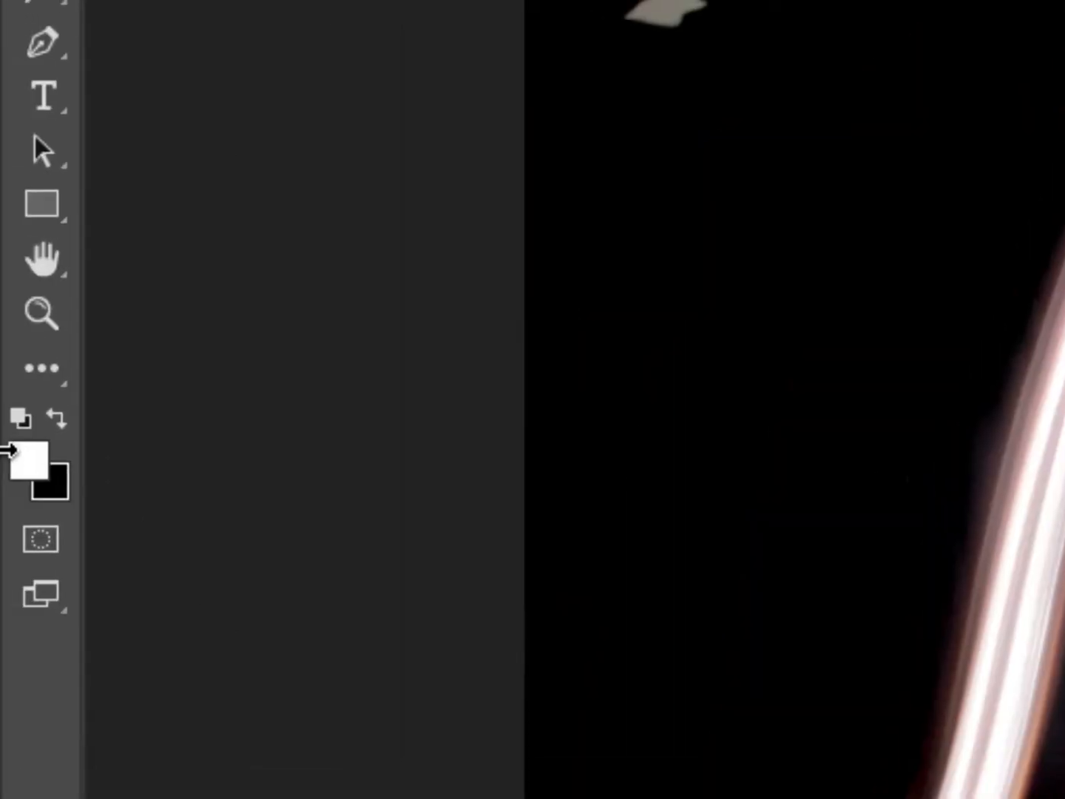
click(63, 418)
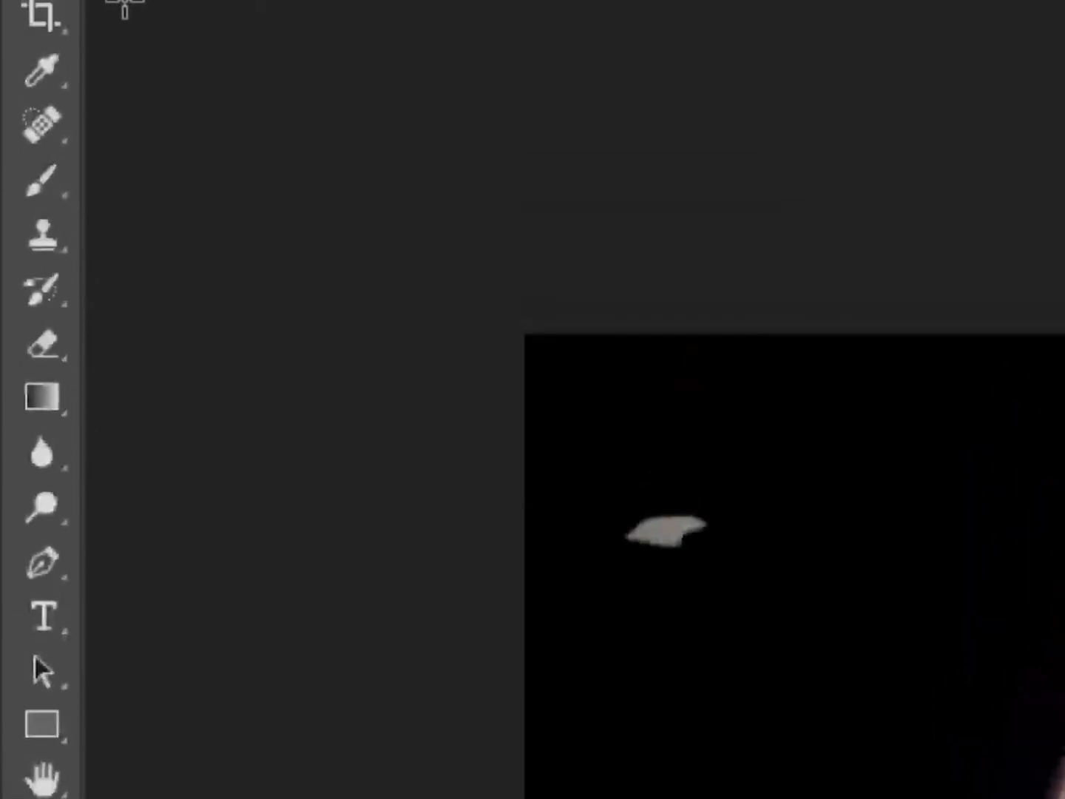
click(37, 182)
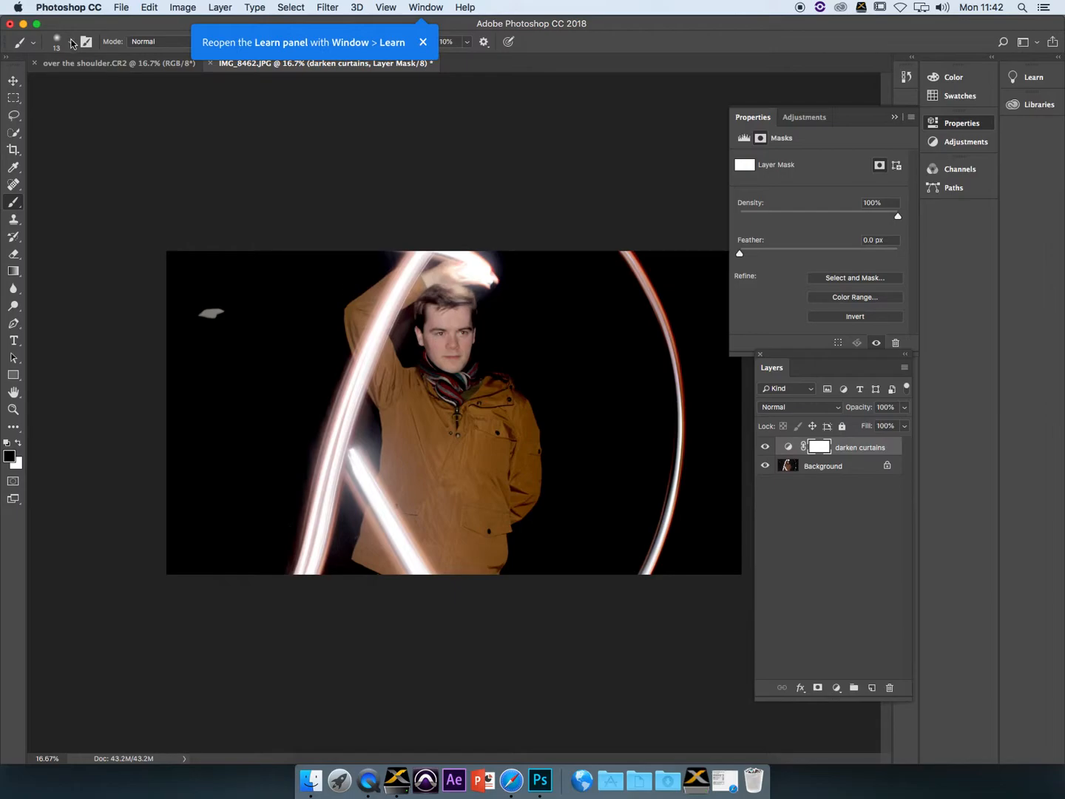
click(71, 44)
drag(81, 87, 89, 86)
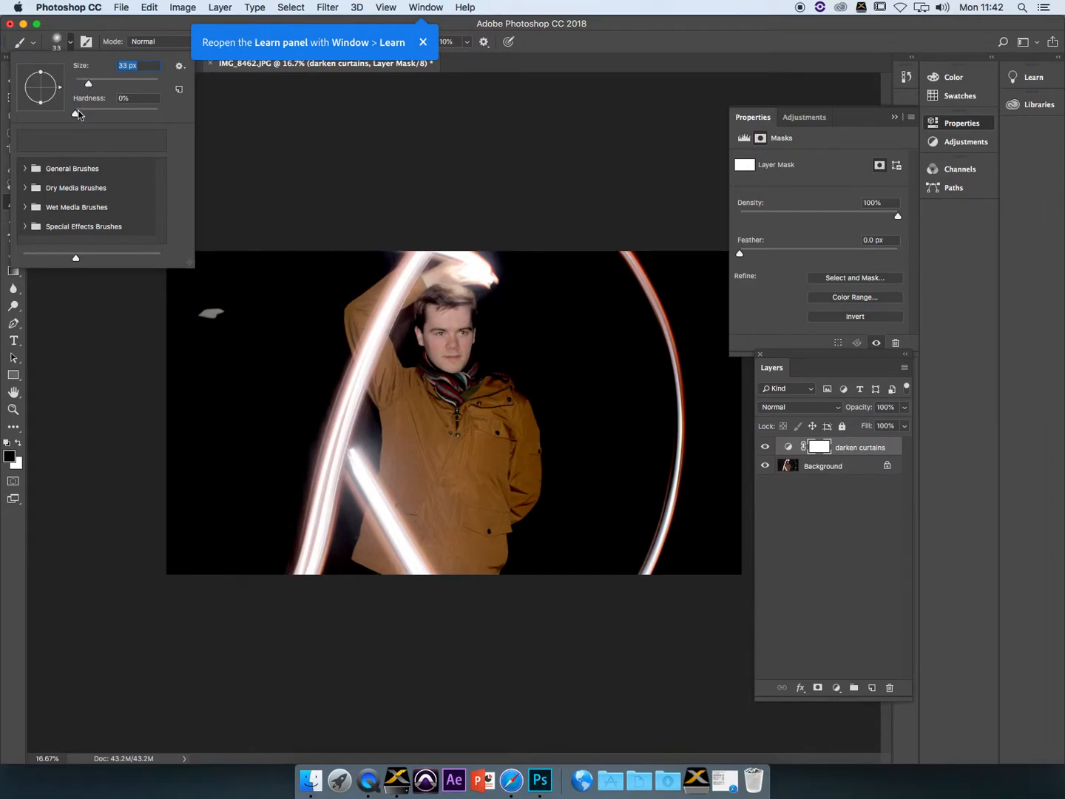
drag(88, 86, 144, 85)
click(106, 24)
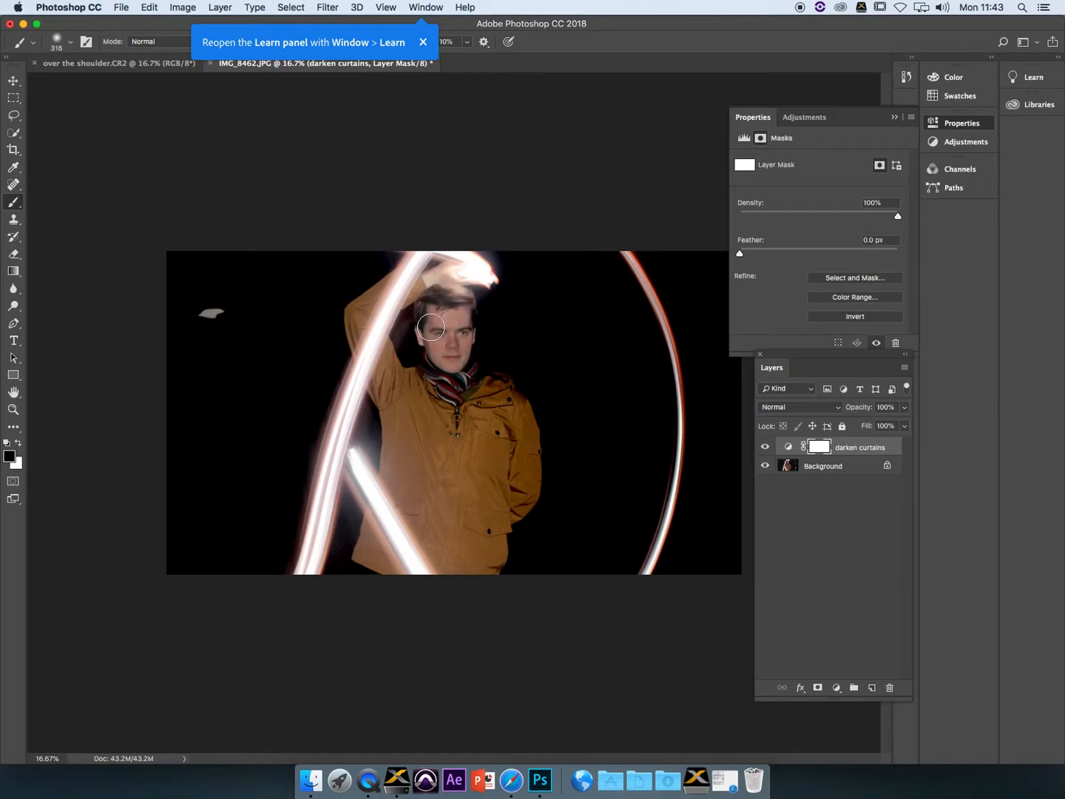
Paint black on the mask over the man's face and hair, and undo the extra strokes painted across the coat
mouse_move(454, 343)
mouse_down()
mouse_move(460, 296)
mouse_move(454, 305)
mouse_up()
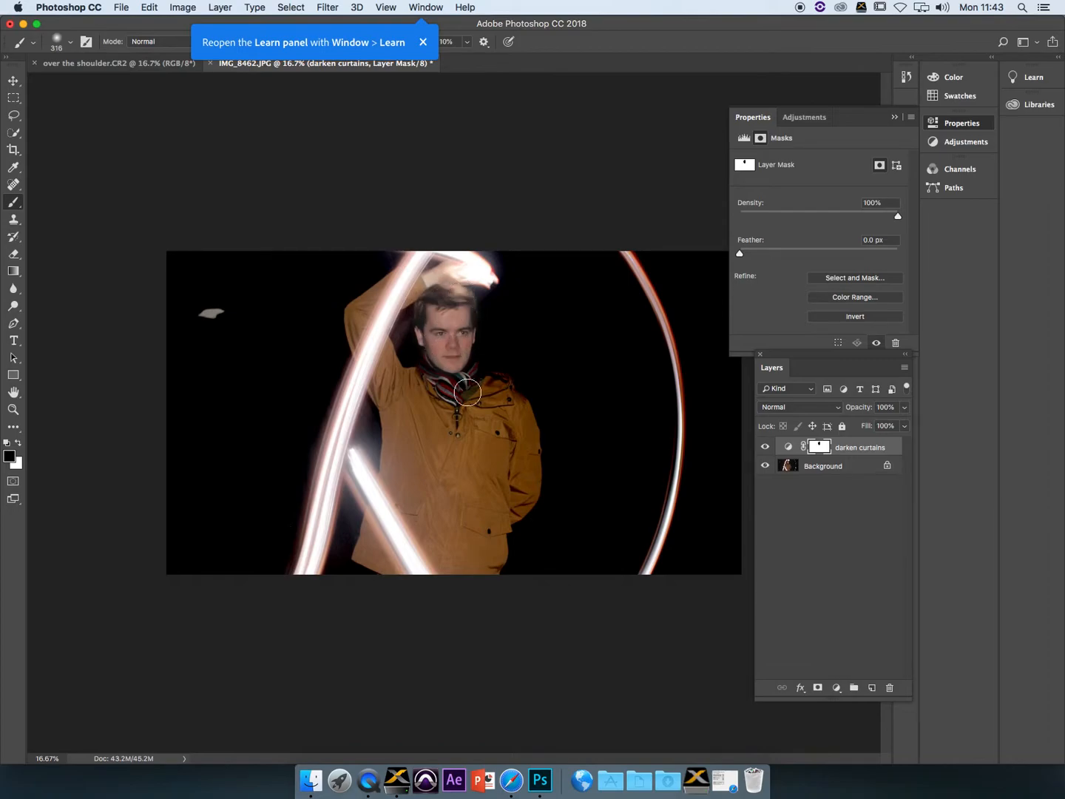
mouse_move(500, 397)
mouse_down()
mouse_move(521, 451)
mouse_move(521, 417)
mouse_move(515, 480)
mouse_move(500, 503)
mouse_move(503, 408)
mouse_move(496, 447)
mouse_move(463, 455)
mouse_move(404, 401)
mouse_up()
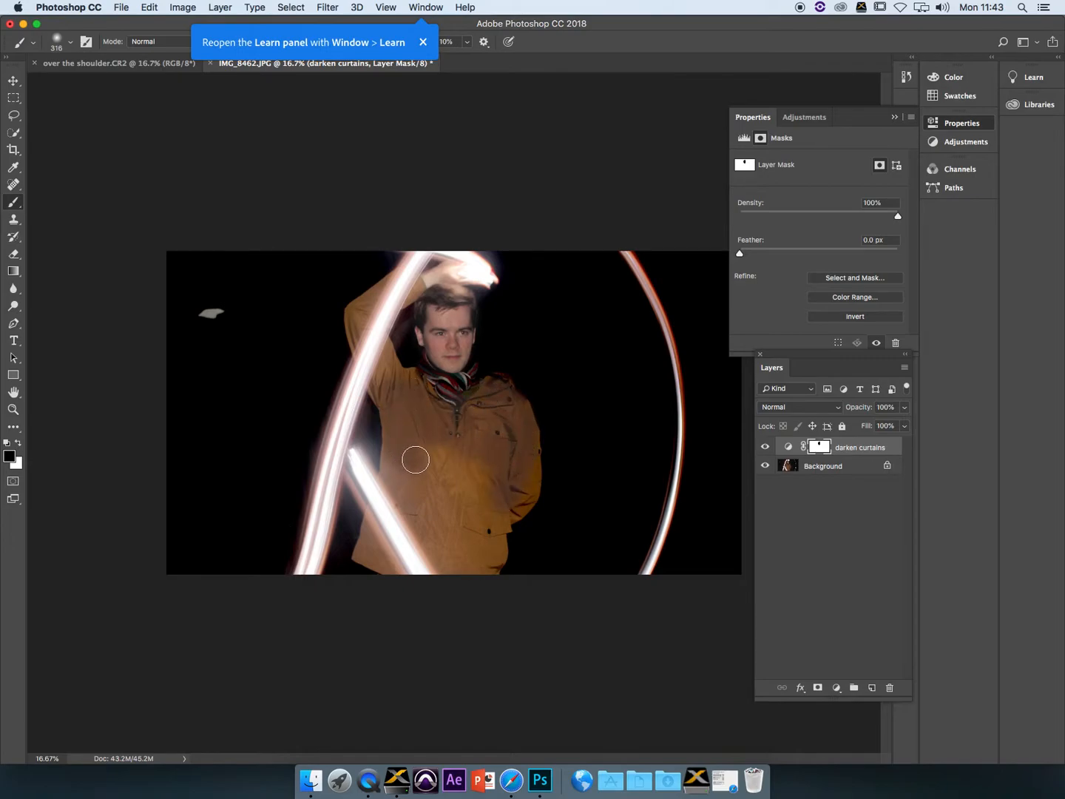
key(super+z)
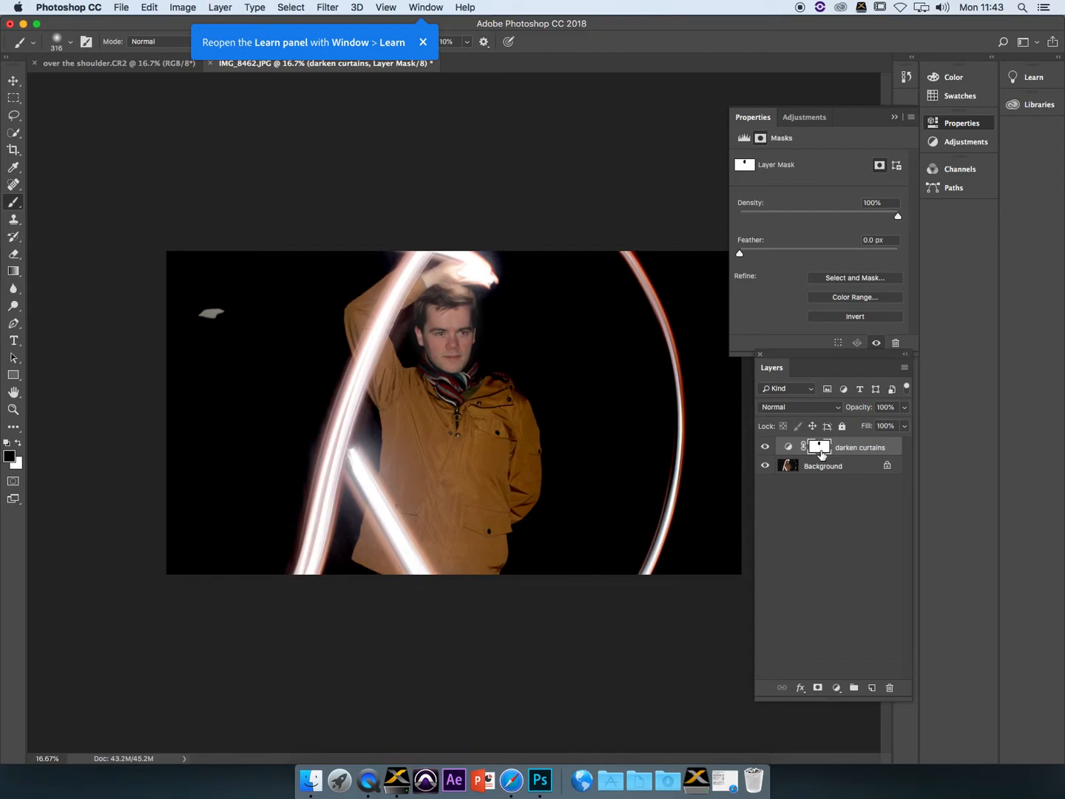
Show the layer mask as a red overlay, paint white around the top of the head to refine the mask, and hide the overlay
key(backslash)
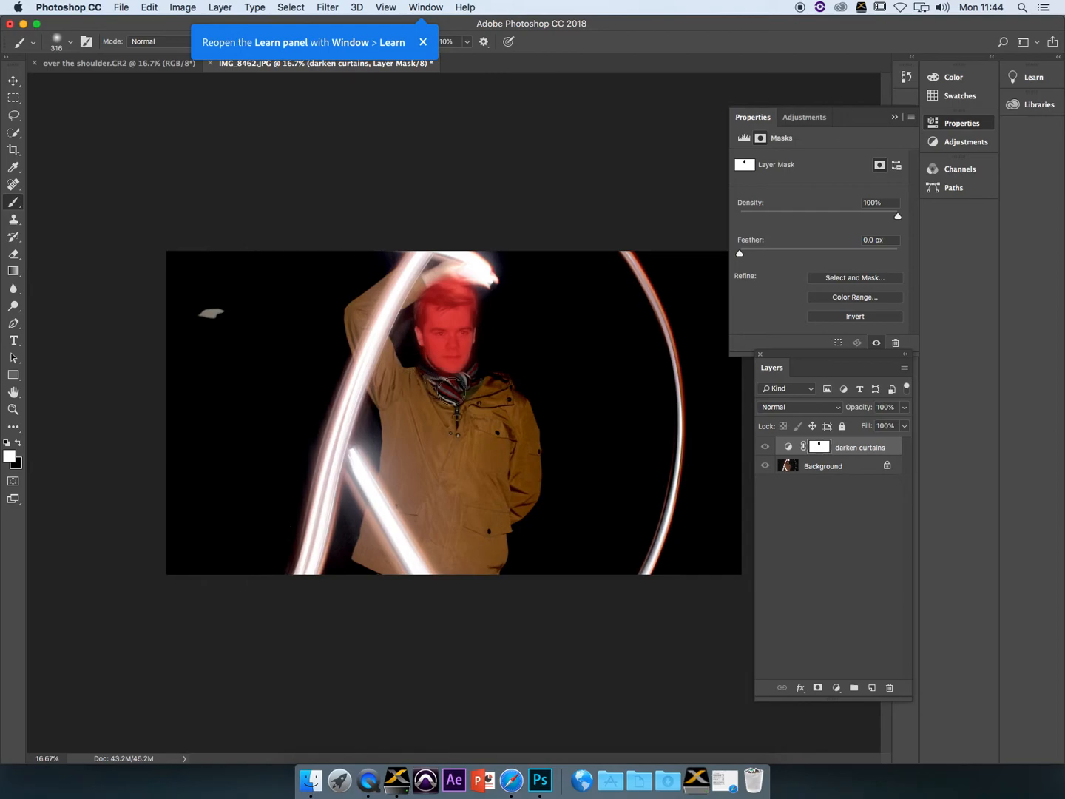
mouse_move(440, 266)
mouse_down()
mouse_move(478, 278)
mouse_move(496, 303)
mouse_up()
alt+shift+click(821, 448)
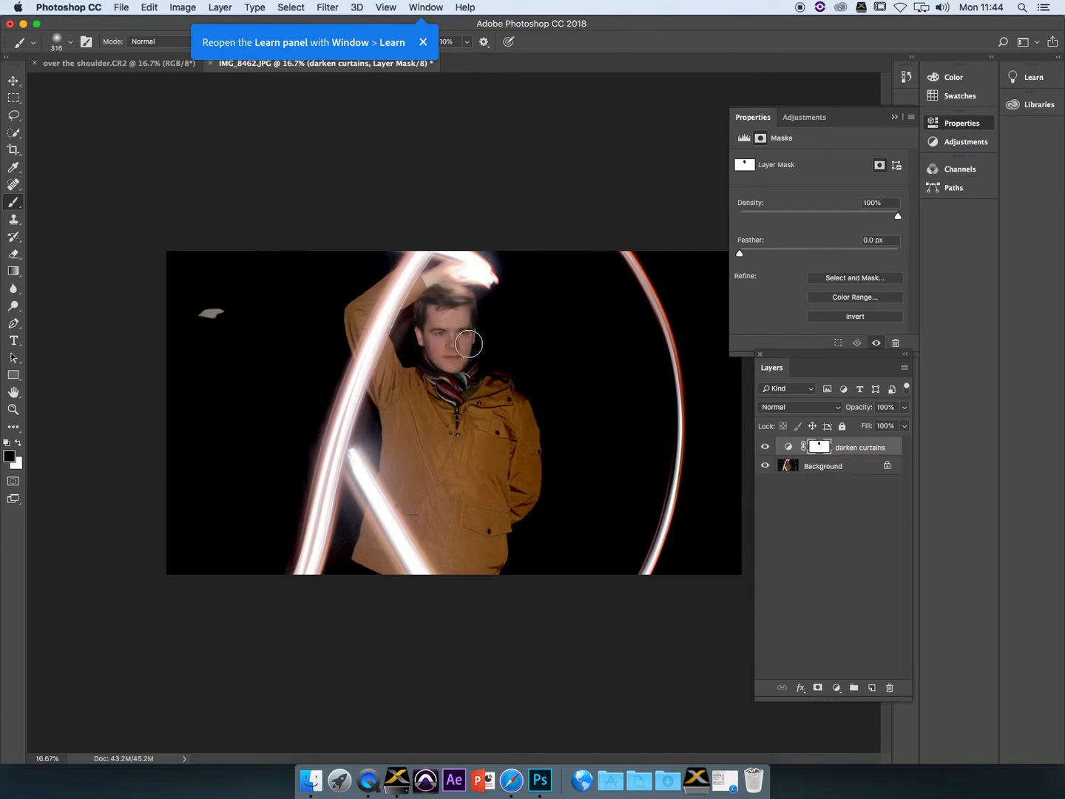